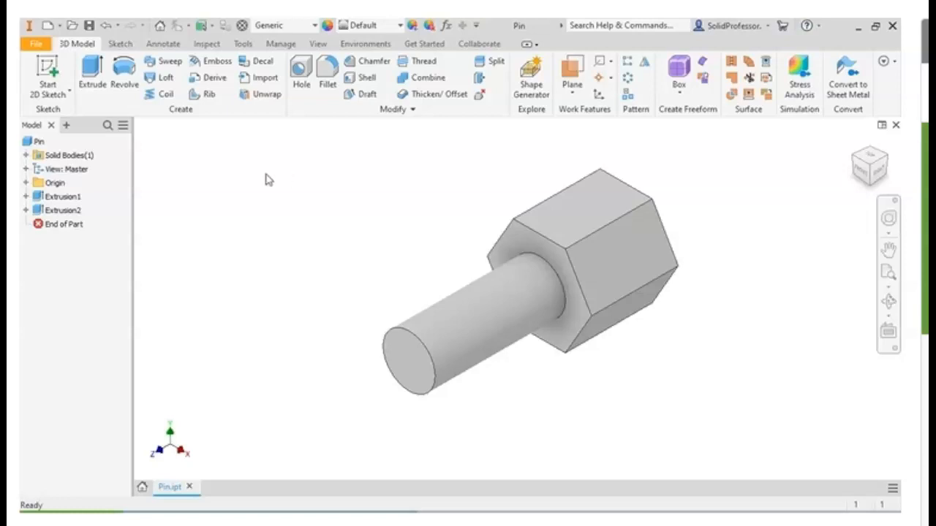
Edit the hexagonal head's sketch, adding two lines from the hexagon's upper corners that meet at an apex on the vertical axis
left_click(27, 197)
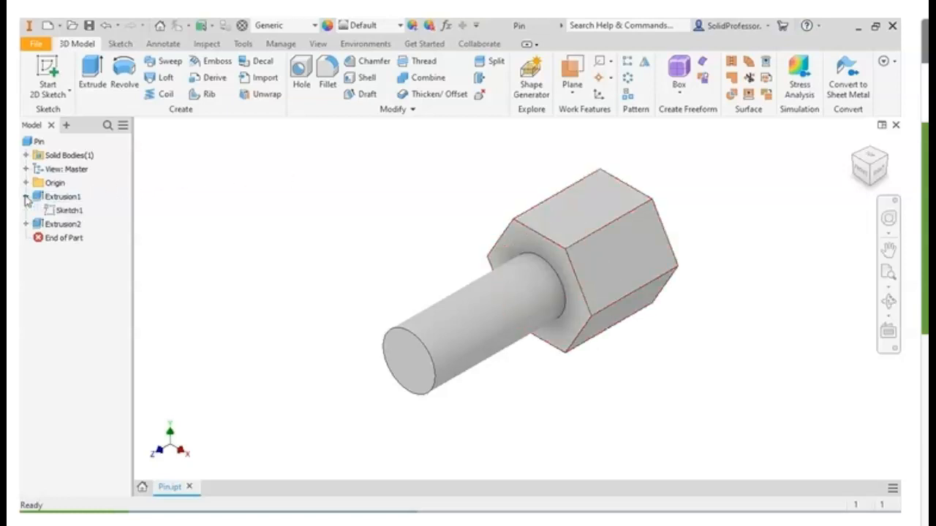
right_click(65, 214)
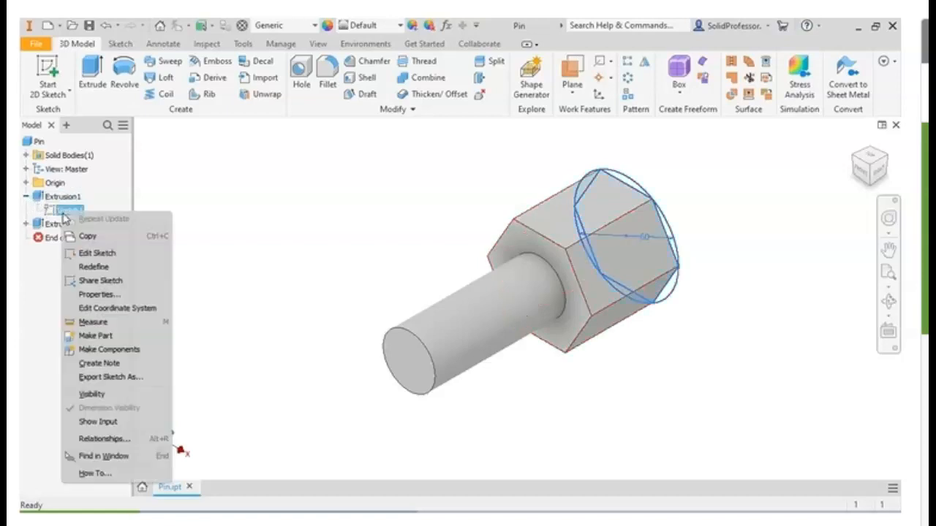
left_click(123, 254)
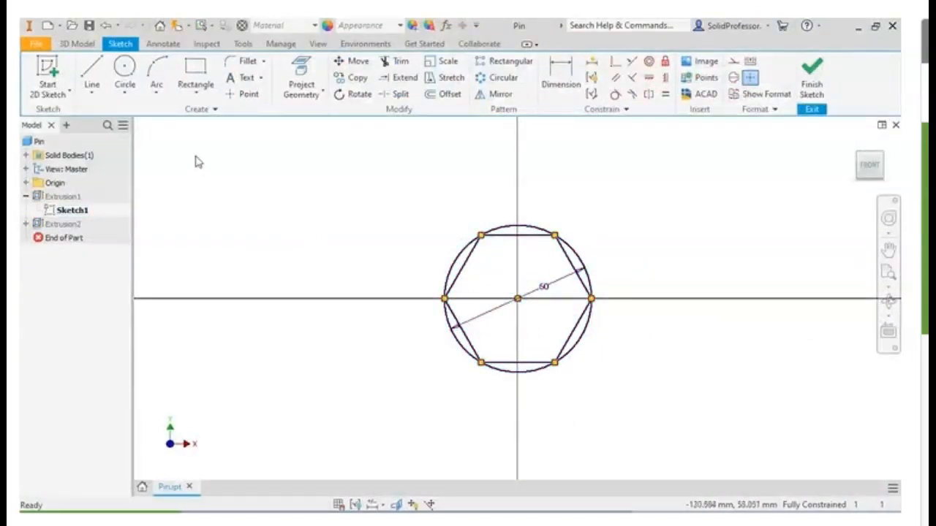
left_click(91, 72)
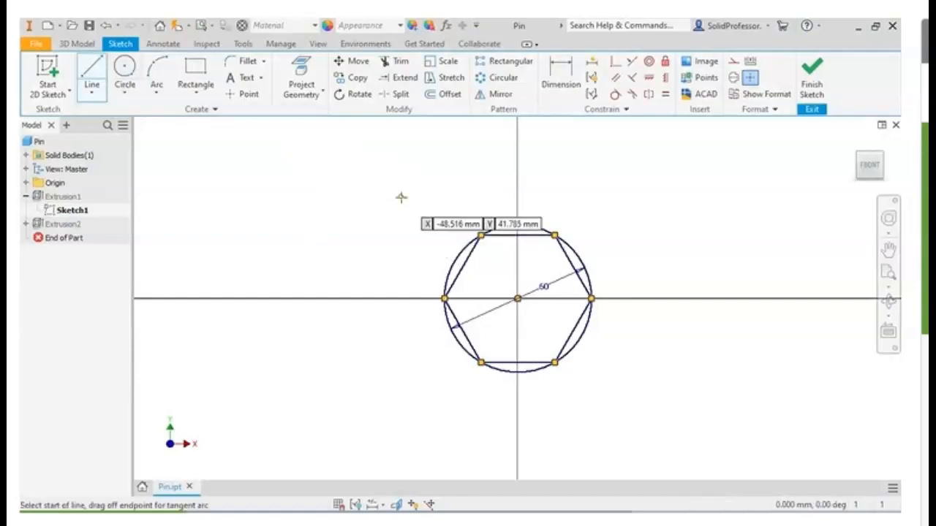
left_click(481, 235)
left_click(517, 172)
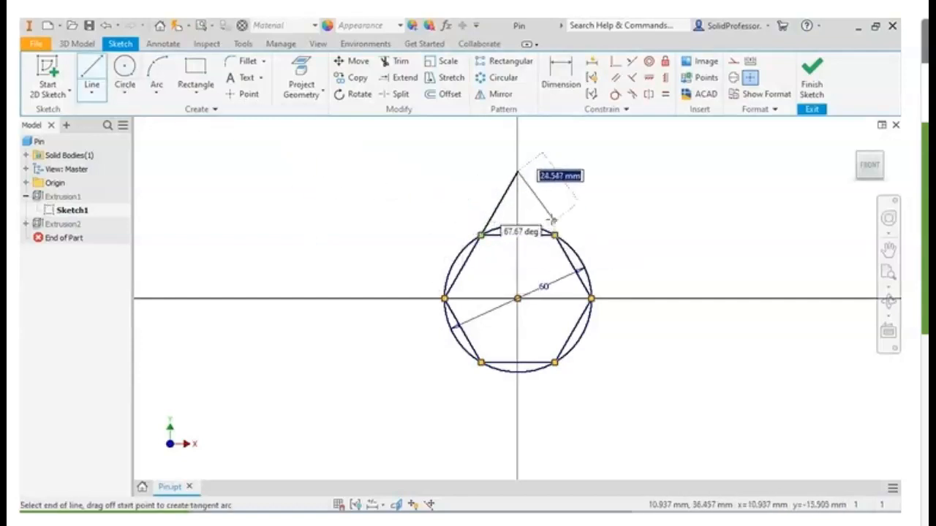
left_click(555, 235)
key("Escape")
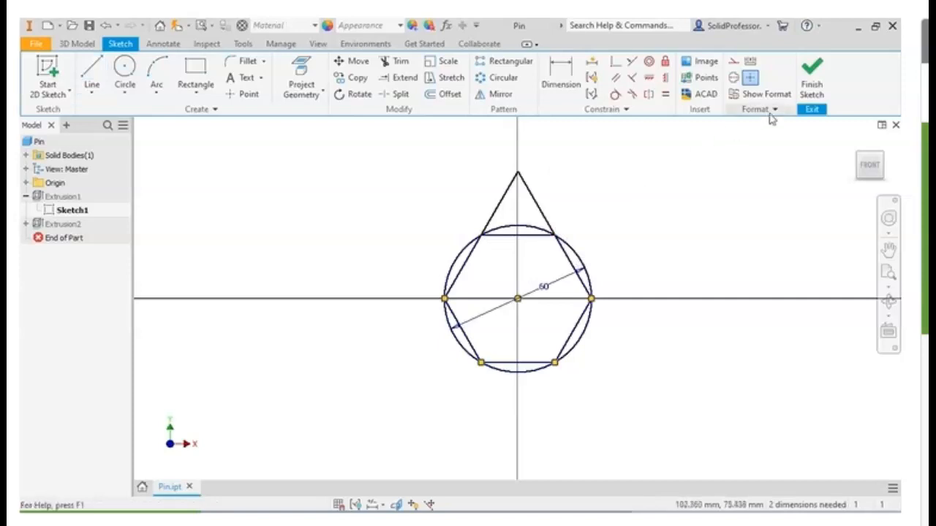
left_click(811, 86)
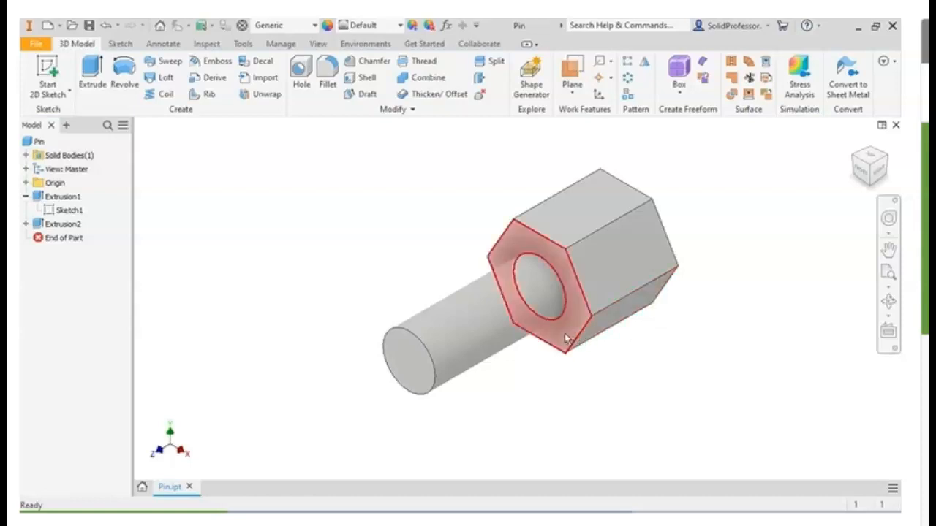
Try adding the triangular region above the hexagon to the head extrusion's profiles, and undo the edit
mouse_move(567, 350)
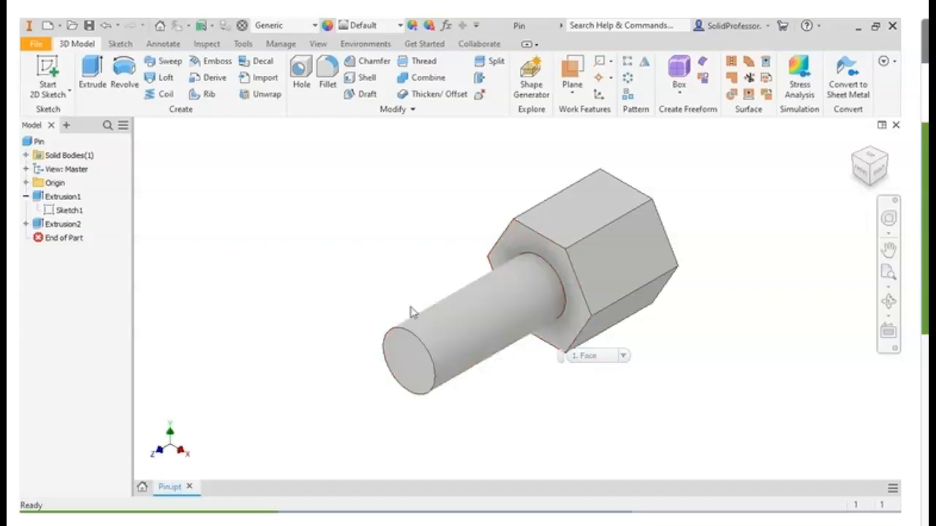
right_click(64, 196)
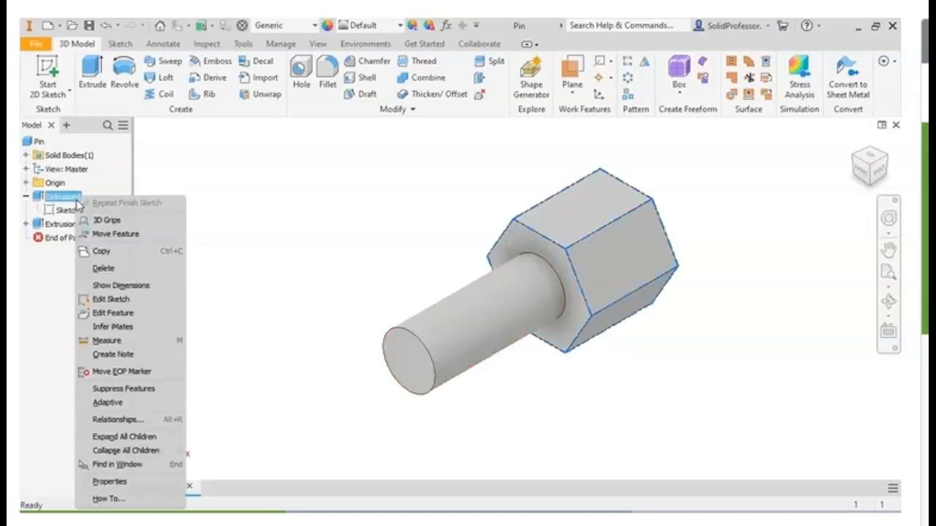
left_click(148, 317)
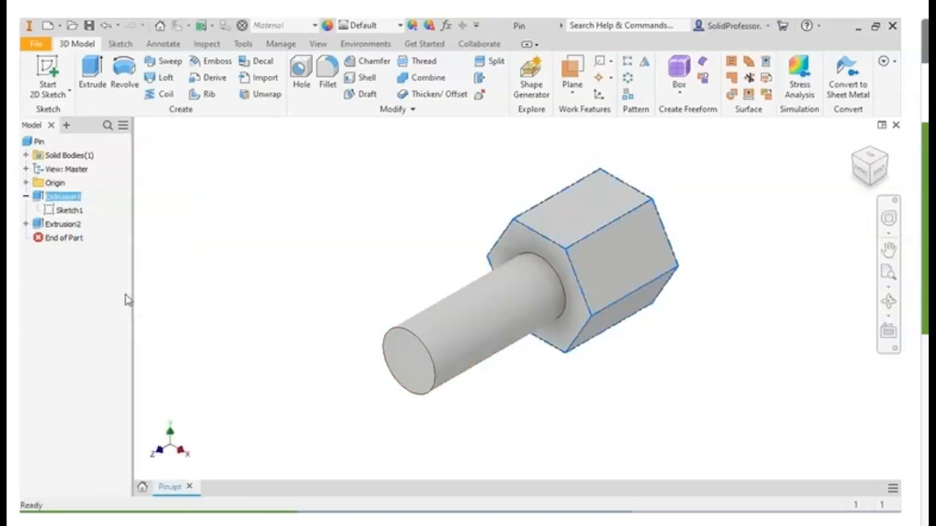
double_click(38, 201)
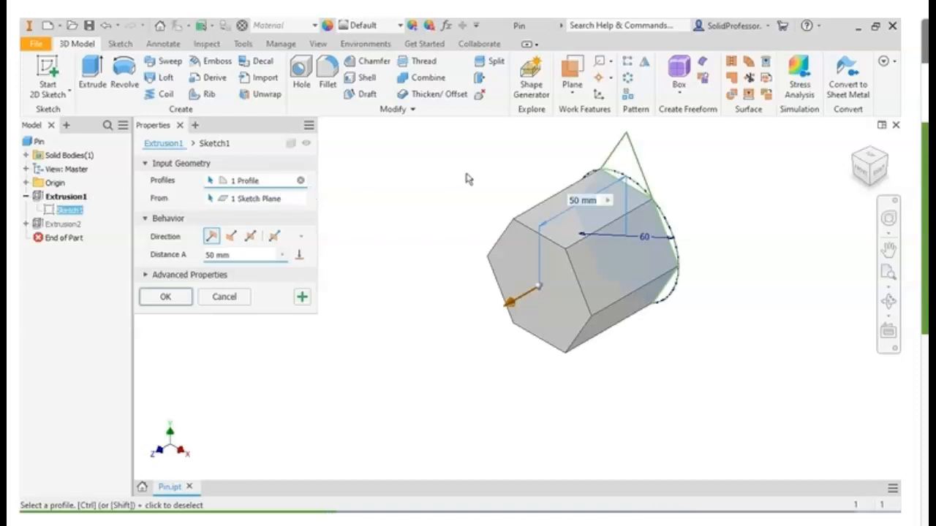
left_click(627, 167)
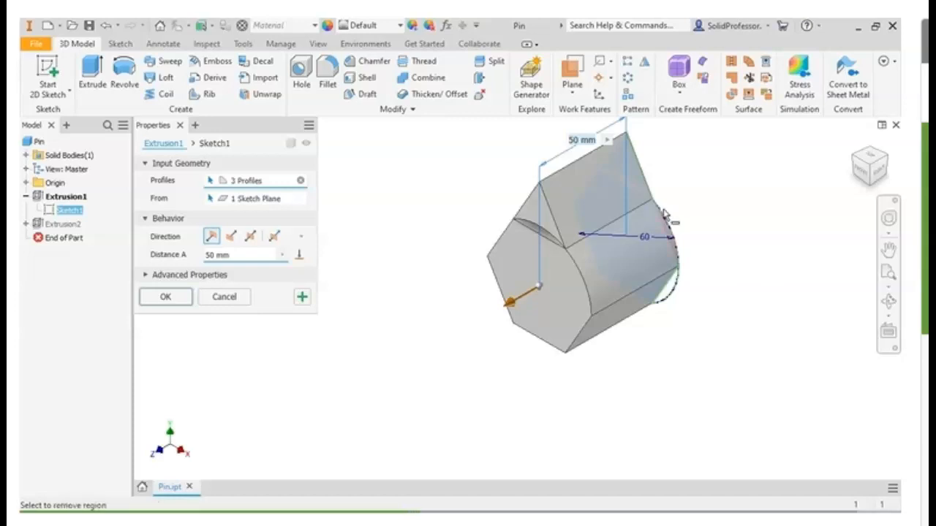
left_click(665, 213)
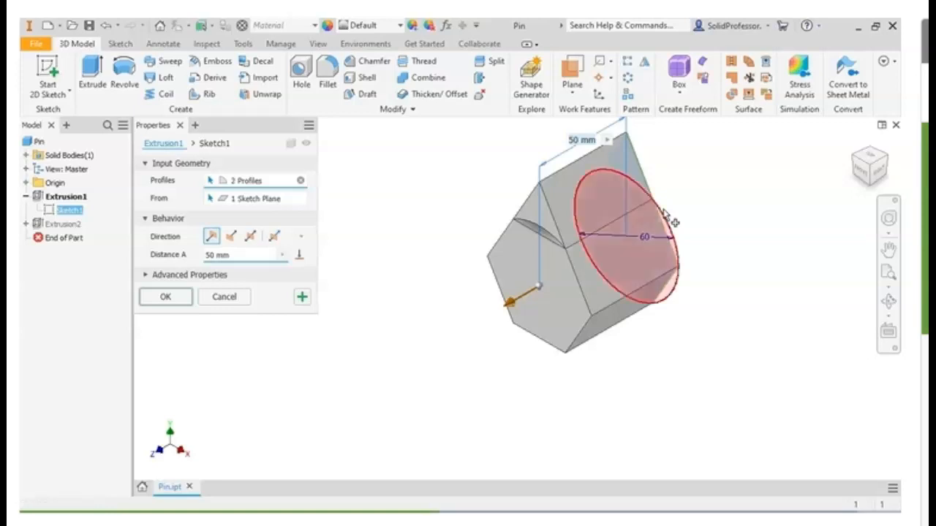
left_click(166, 297)
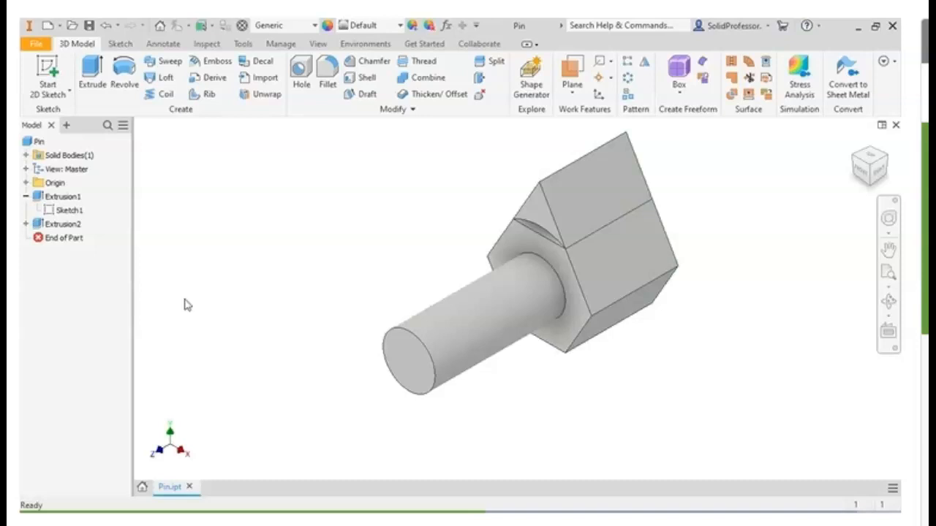
left_click(106, 25)
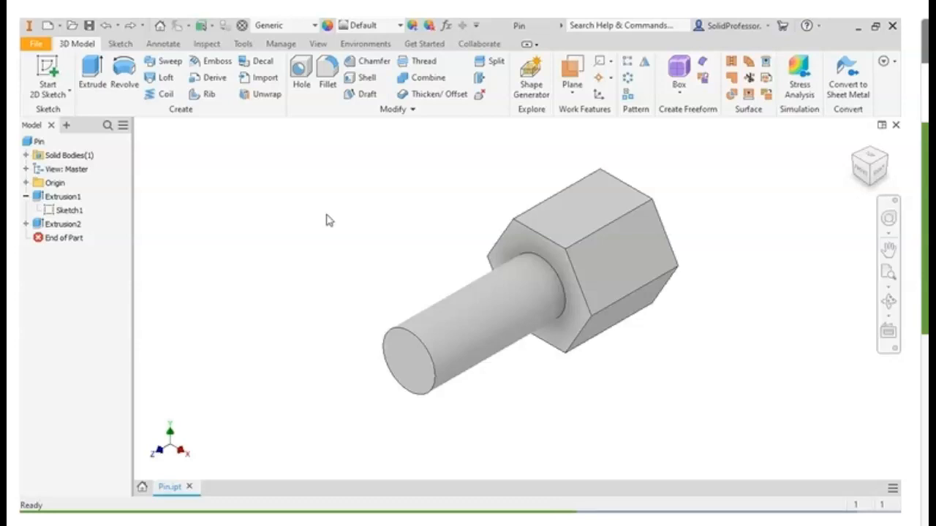
Show the cylindrical shank's sketch dimension, set its diameter to 20 mm and update the part
left_click(453, 316)
left_click(452, 311)
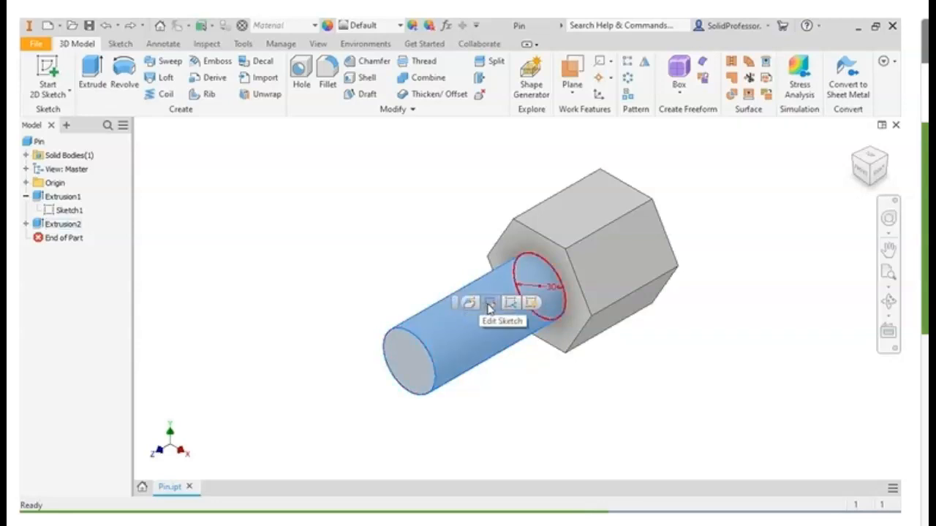
left_click(533, 308)
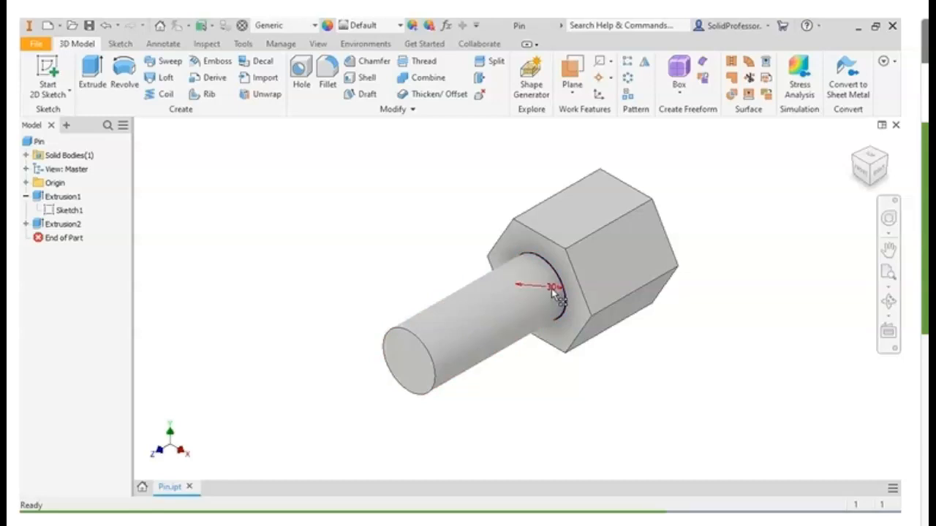
double_click(553, 288)
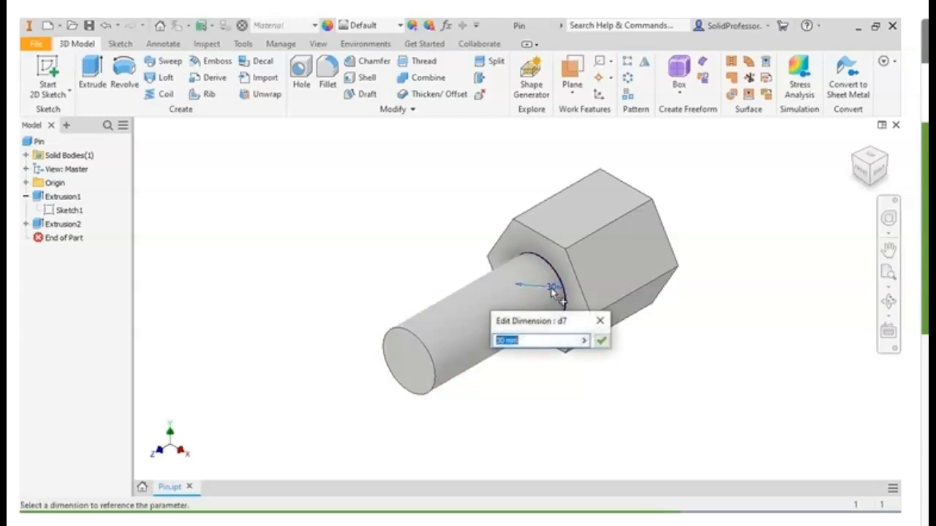
type("20")
left_click(601, 340)
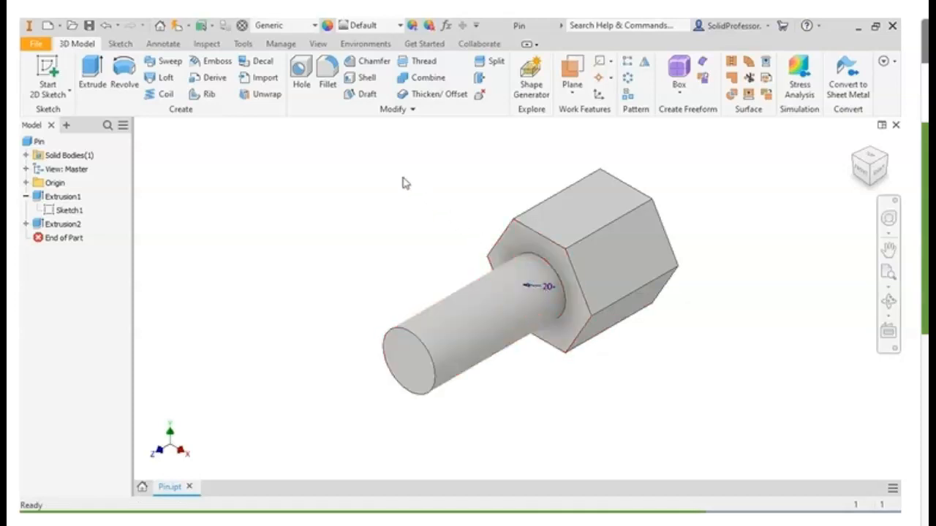
left_click(182, 28)
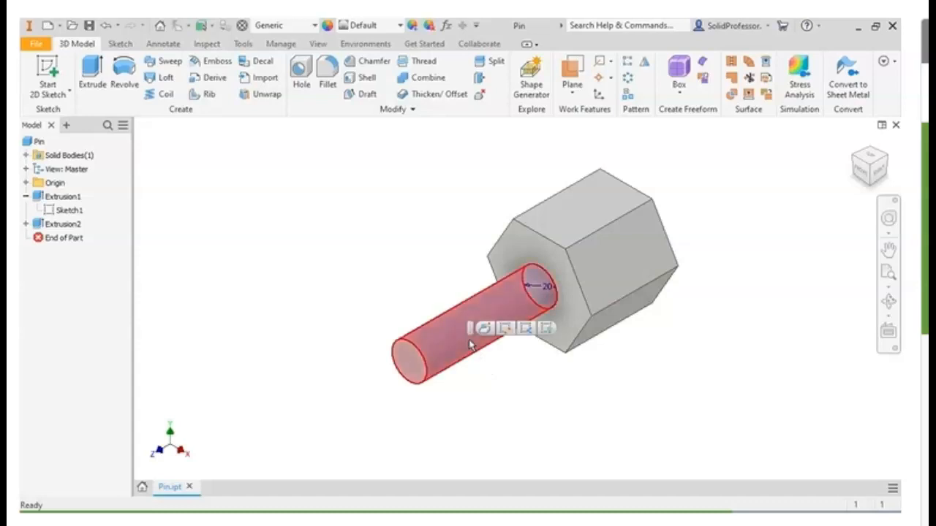
left_click(496, 344)
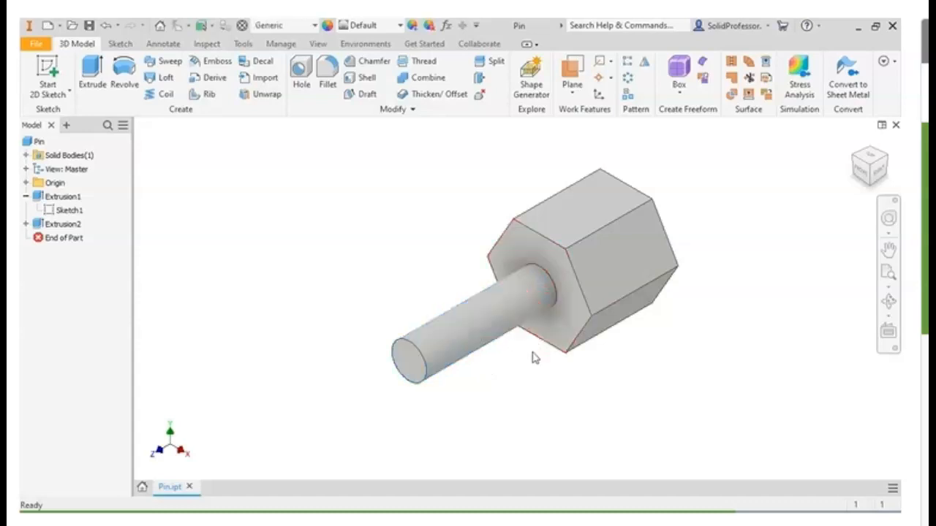
Edit the shank's extrusion and set its distance to 110 mm
left_click(490, 331)
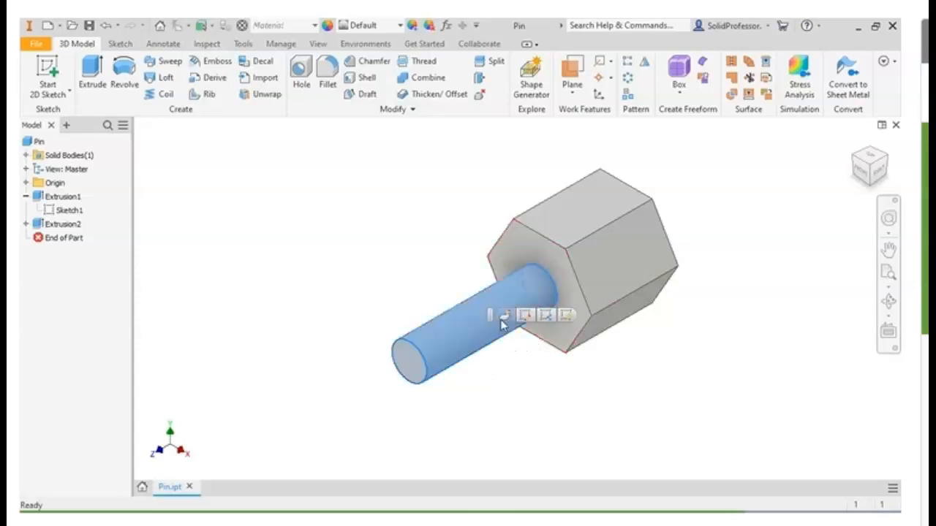
left_click(506, 320)
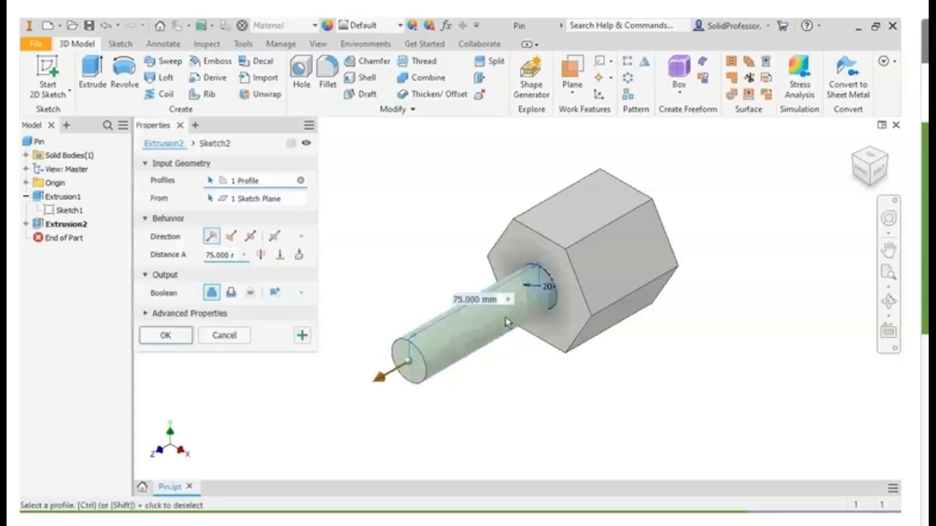
double_click(226, 255)
type("110")
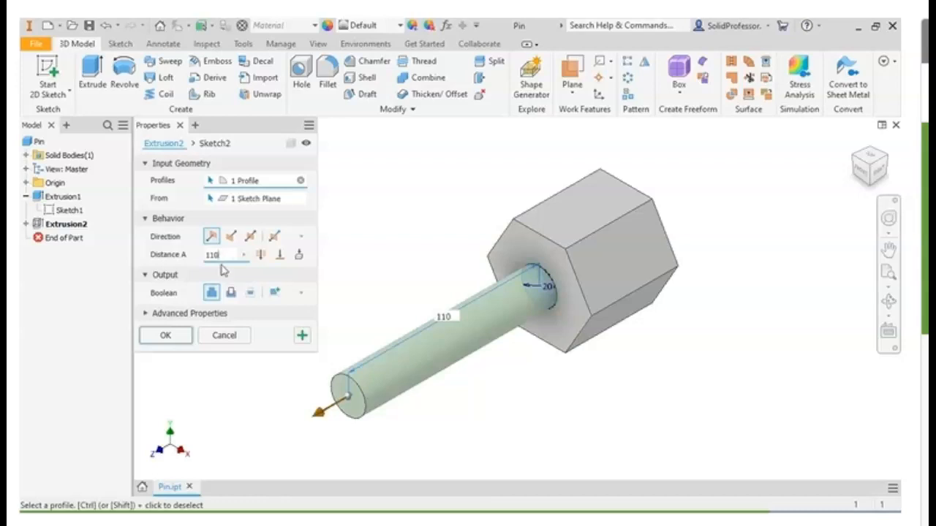
left_click(184, 336)
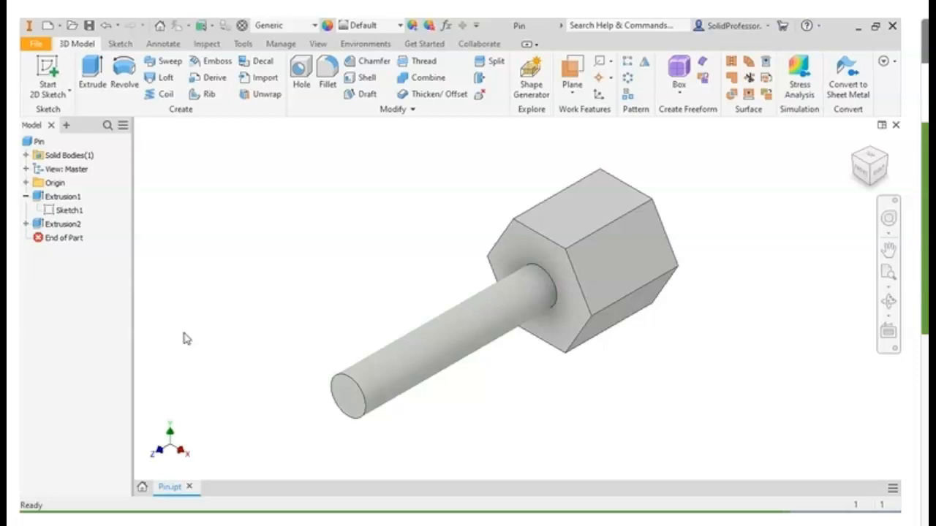
Show the hexagonal head's sketch dimension, set its circumscribed circle's diameter to 40 mm and update the part
left_click(509, 255)
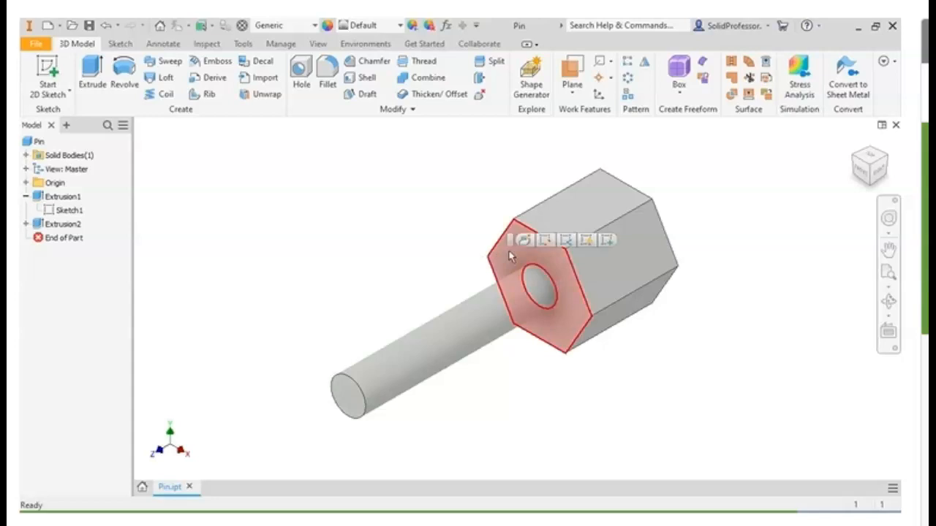
left_click(589, 238)
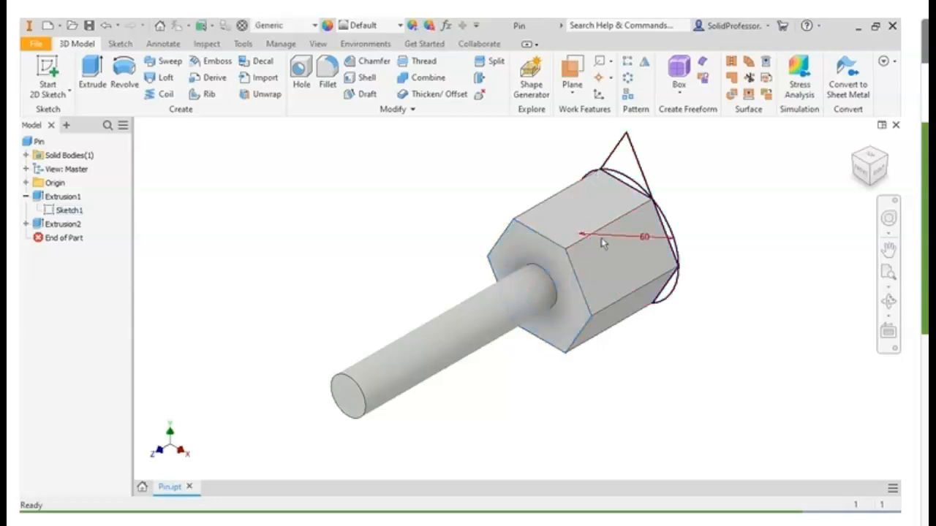
double_click(643, 236)
type("40")
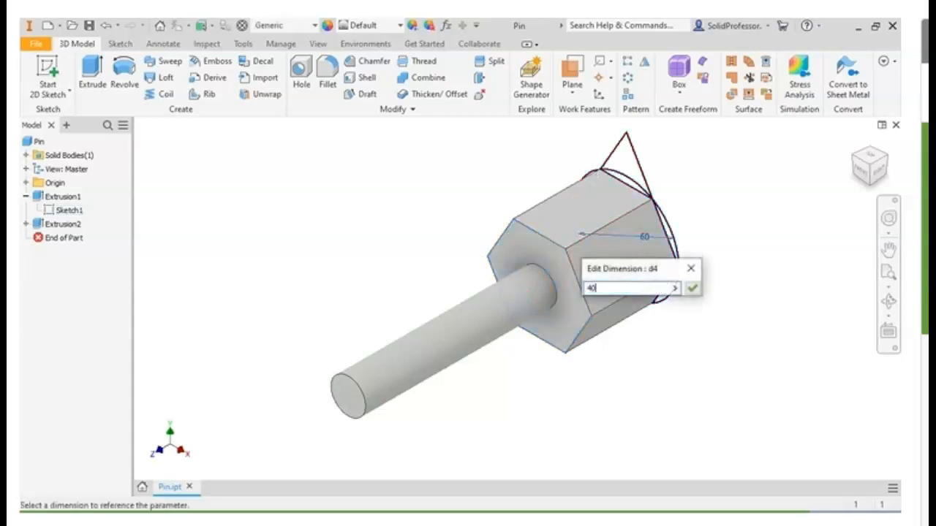
left_click(692, 288)
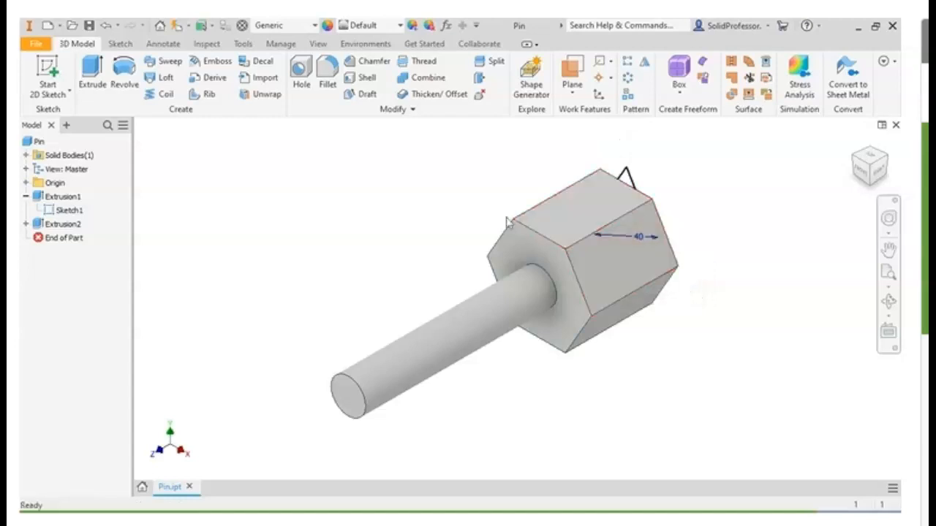
left_click(177, 25)
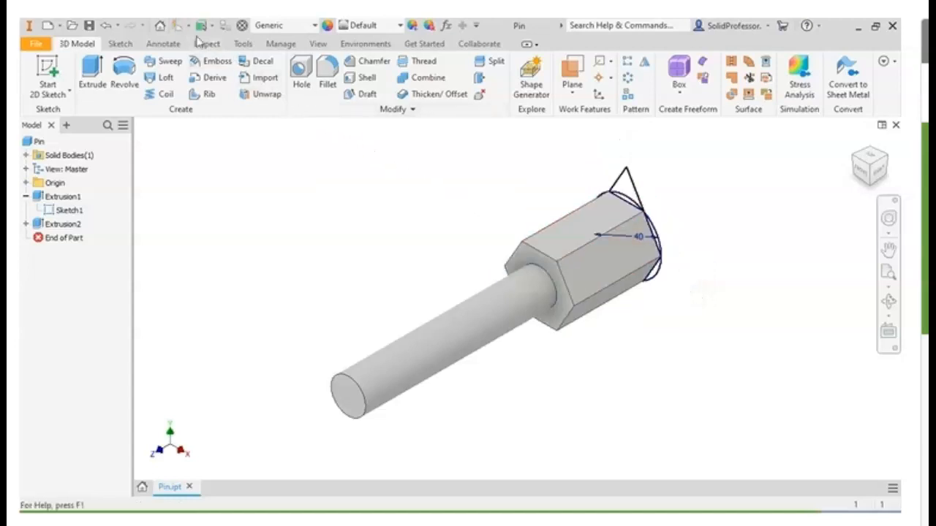
left_click(579, 226)
left_click(654, 221)
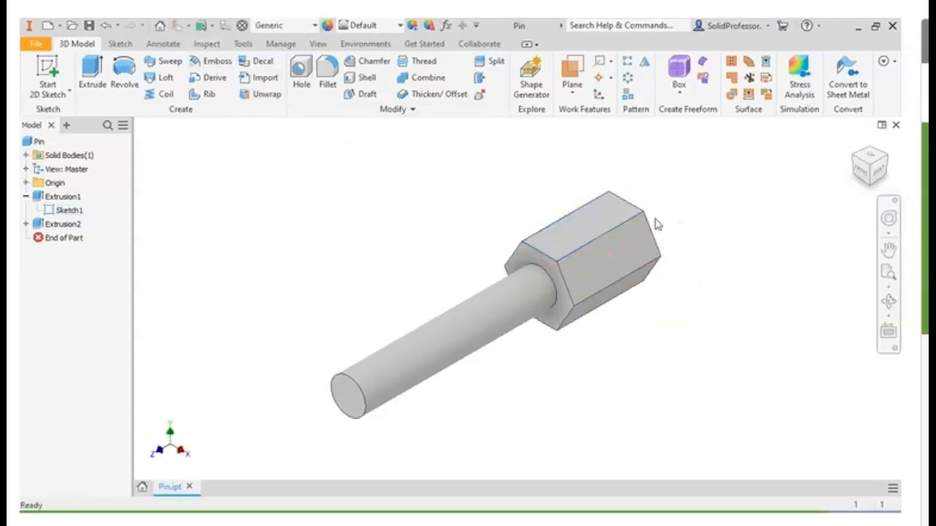
Edit the hexagonal head's extrusion and set its distance to 20 mm
left_click(634, 233)
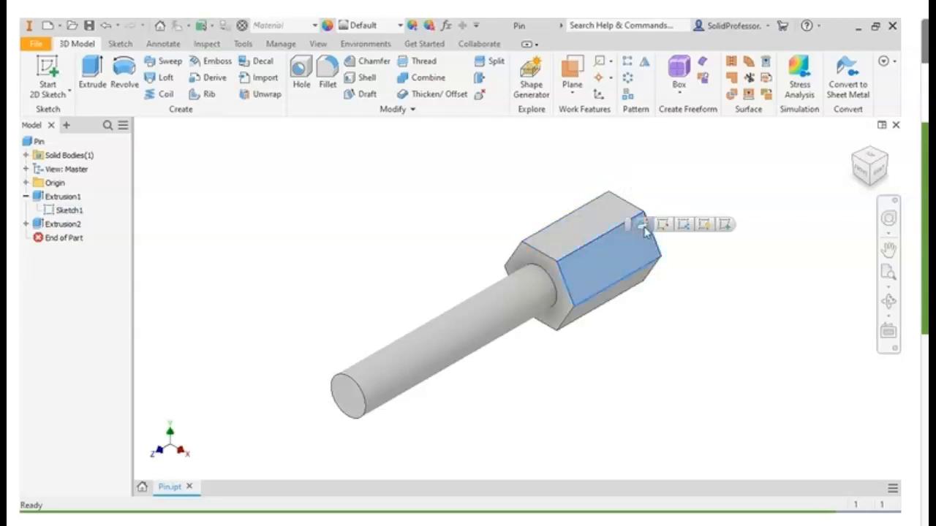
left_click(646, 226)
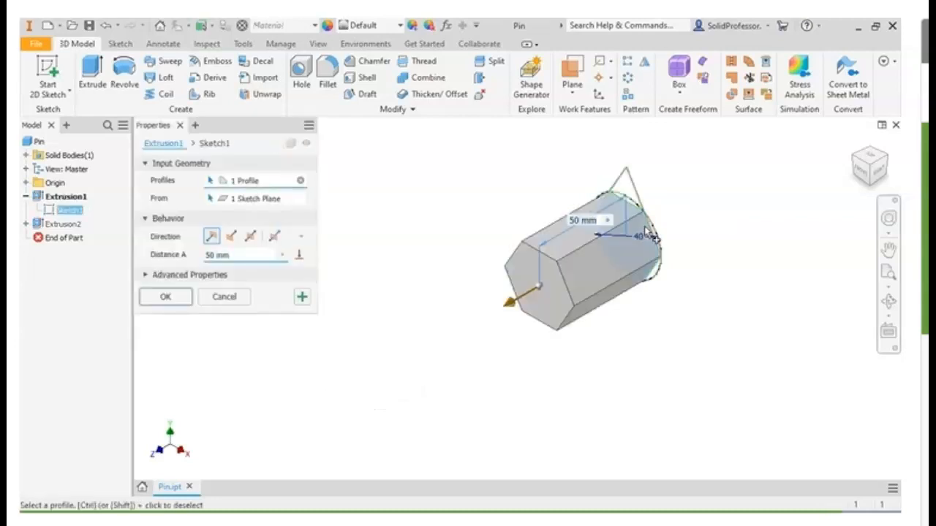
left_click(242, 255)
type("2")
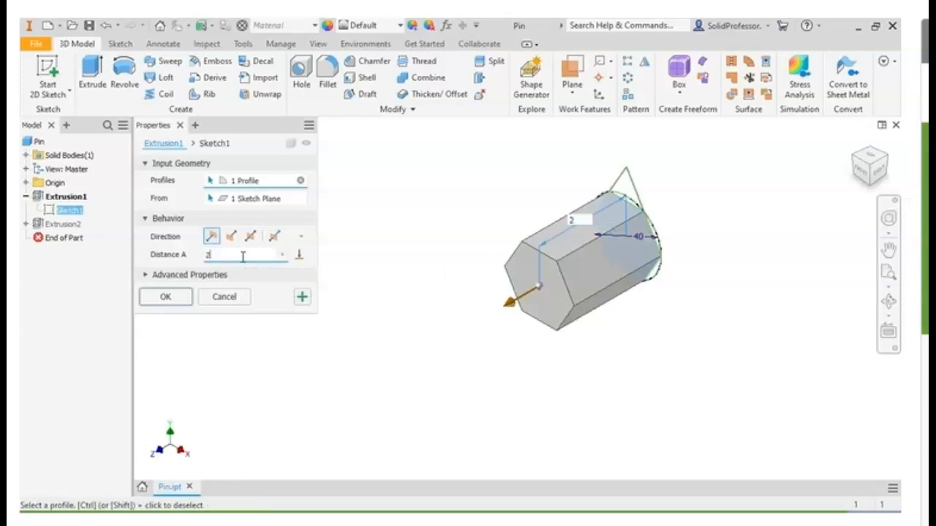
type("0")
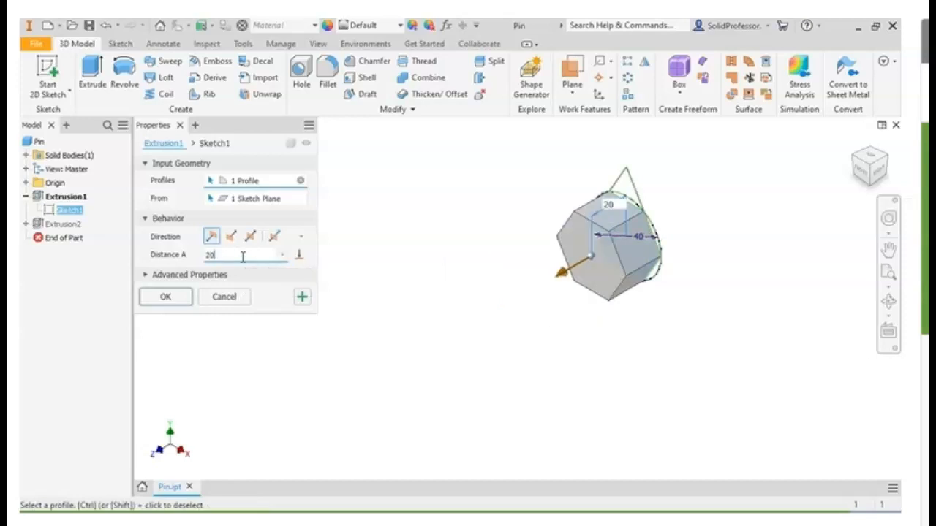
left_click(166, 297)
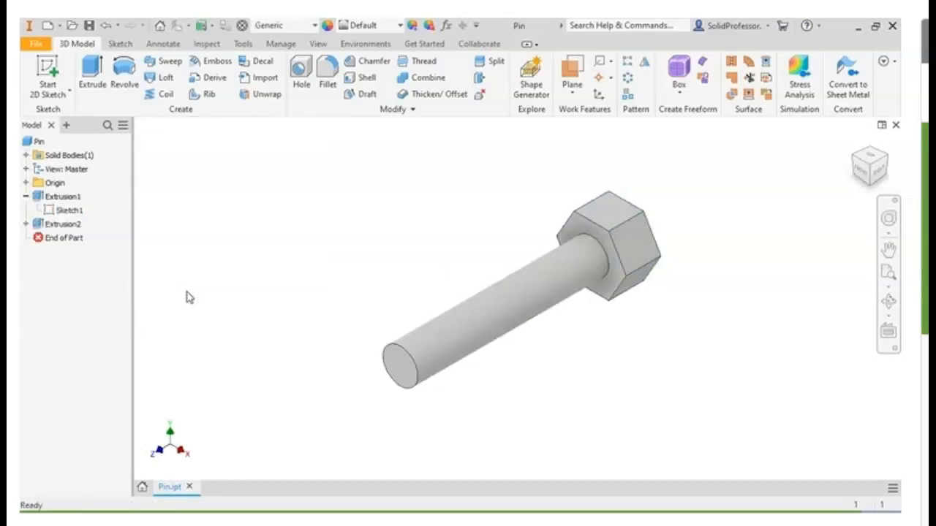